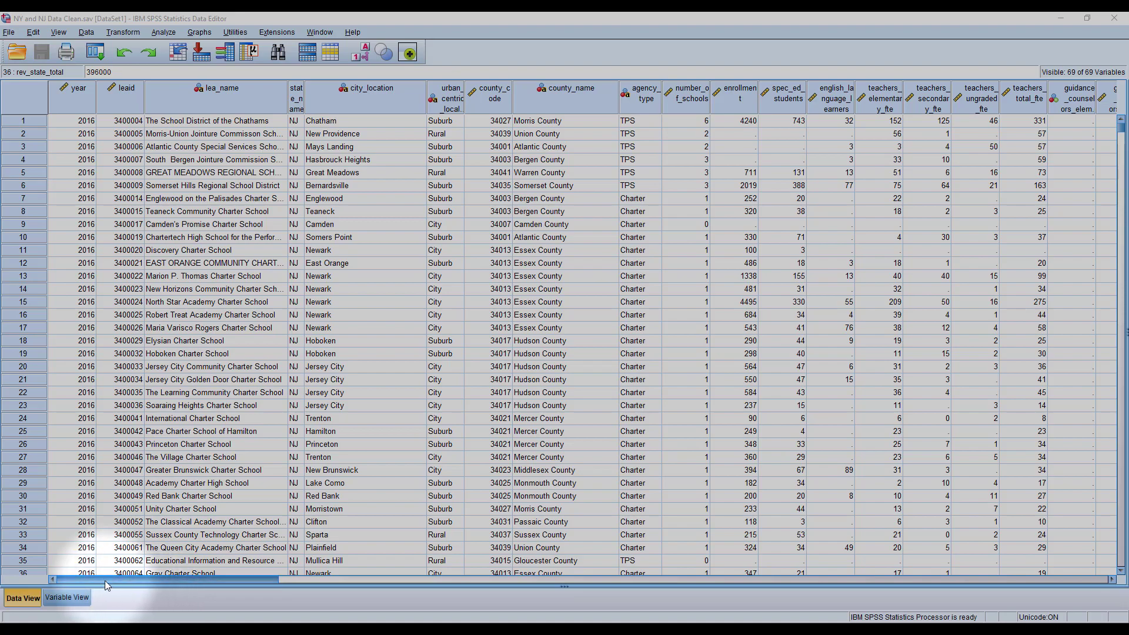
Step: Inspect the read_test_pct_prof_midpt and math_test_pct_prof_midpt columns in the data set
left_click_drag(105, 580, 459, 594)
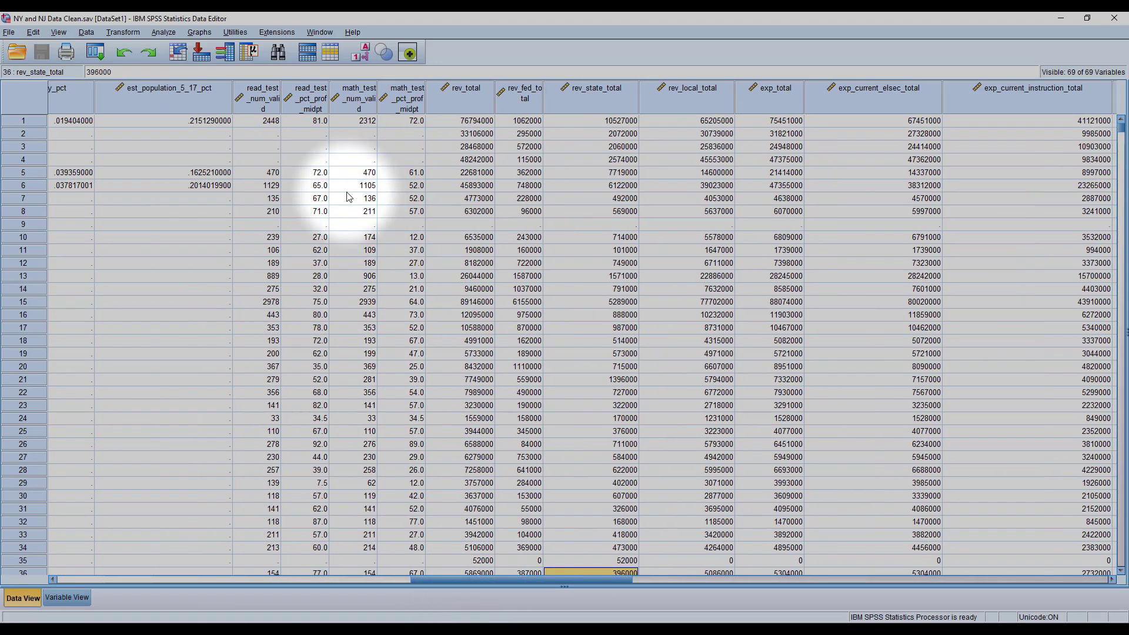
left_click(297, 111)
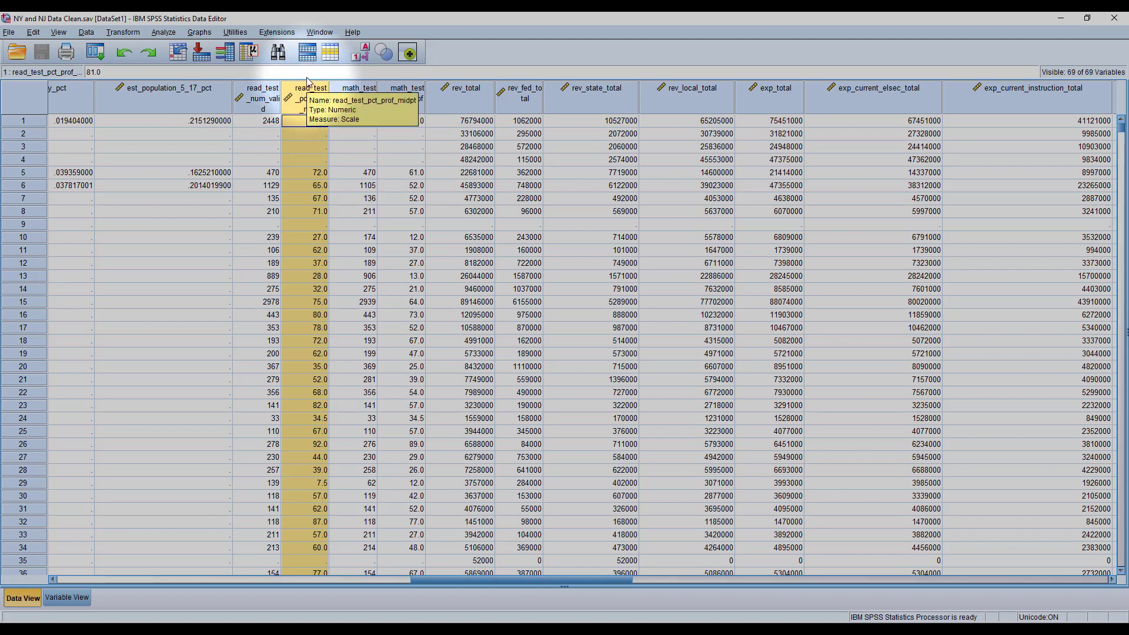
left_click(420, 108)
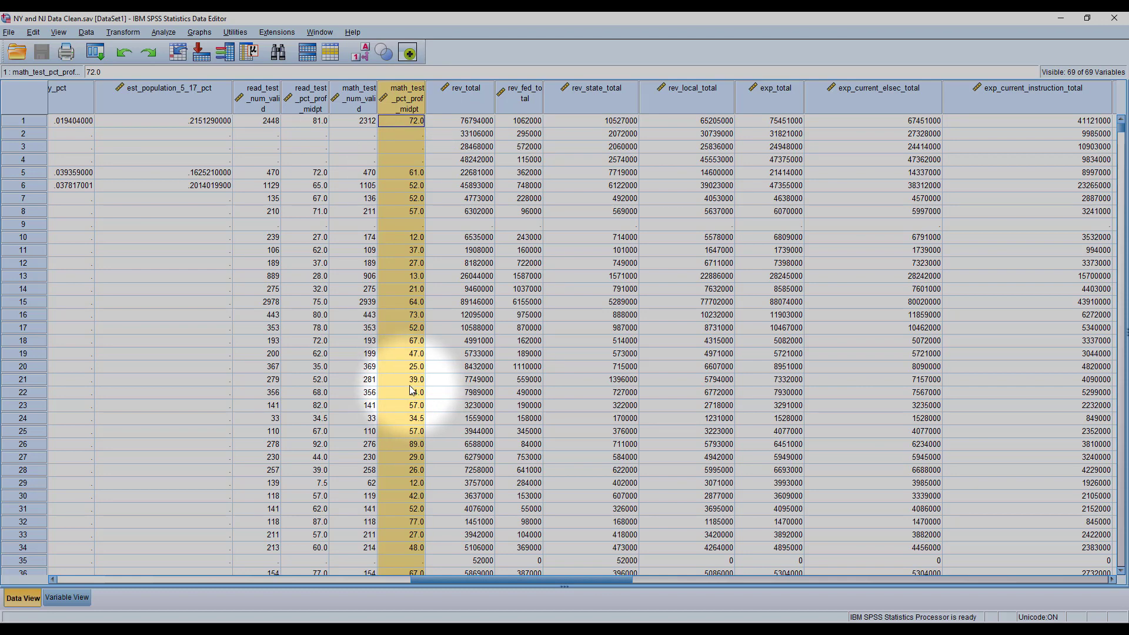
Step: Open the bivariate correlation setup and remove read_test_pct_prof_midpt and math_test_pct_prof_midpt from its analysis variables
left_click(162, 33)
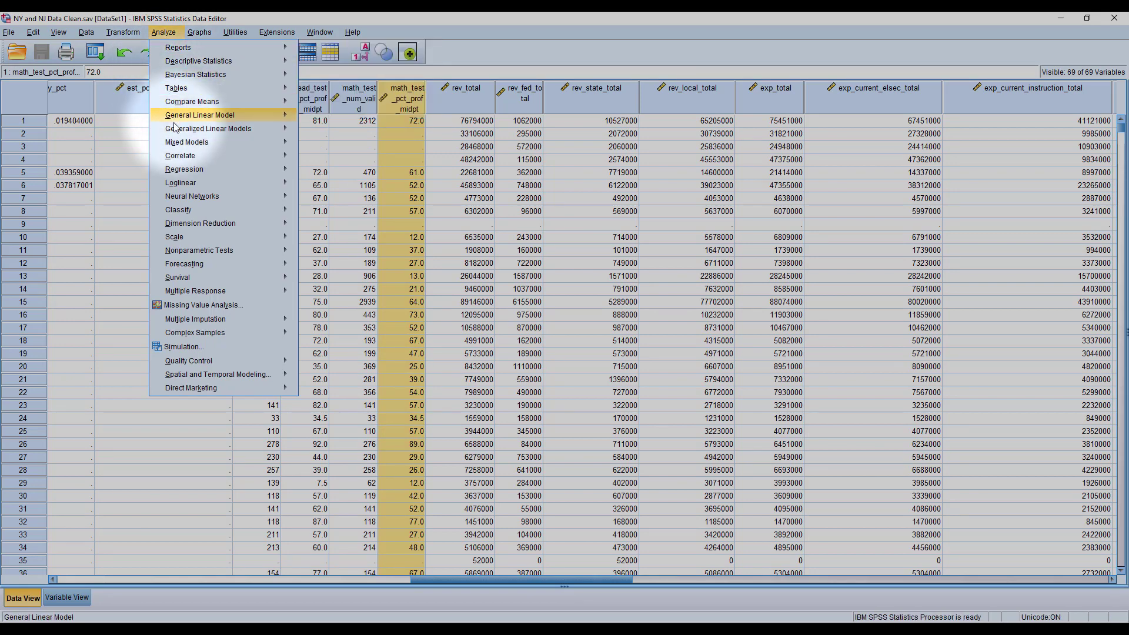
mouse_move(169, 159)
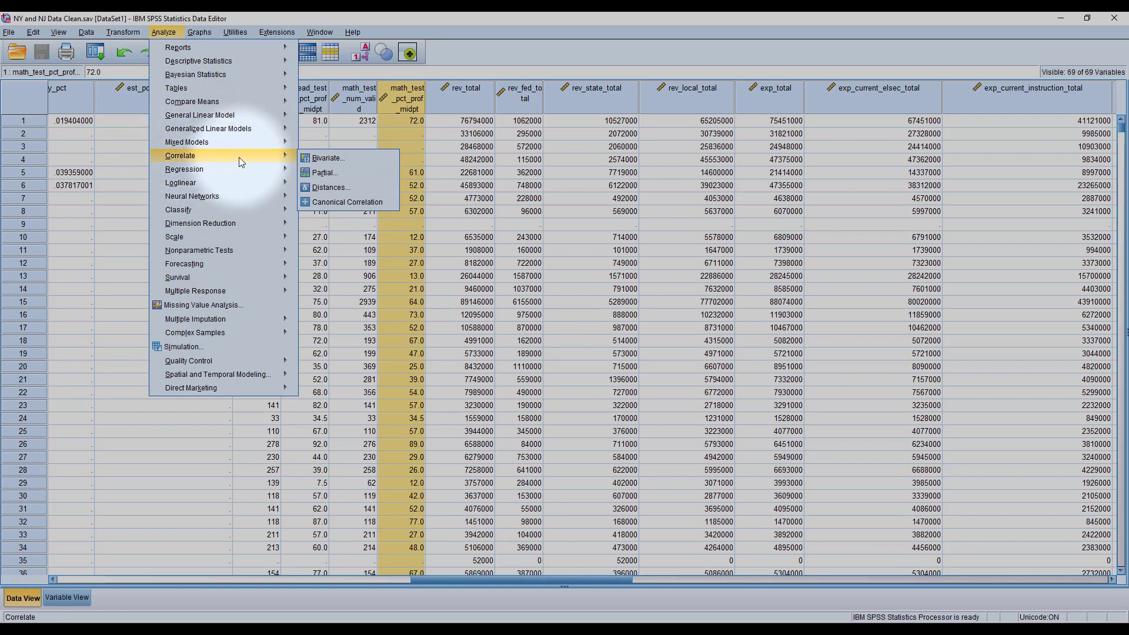
left_click(361, 158)
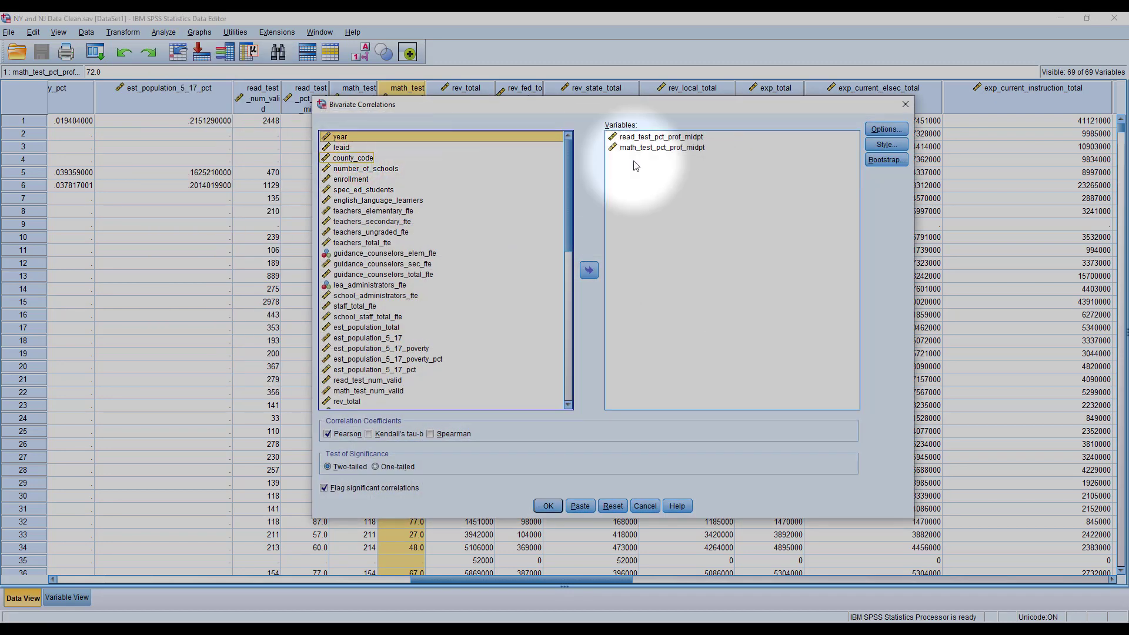
left_click(656, 135)
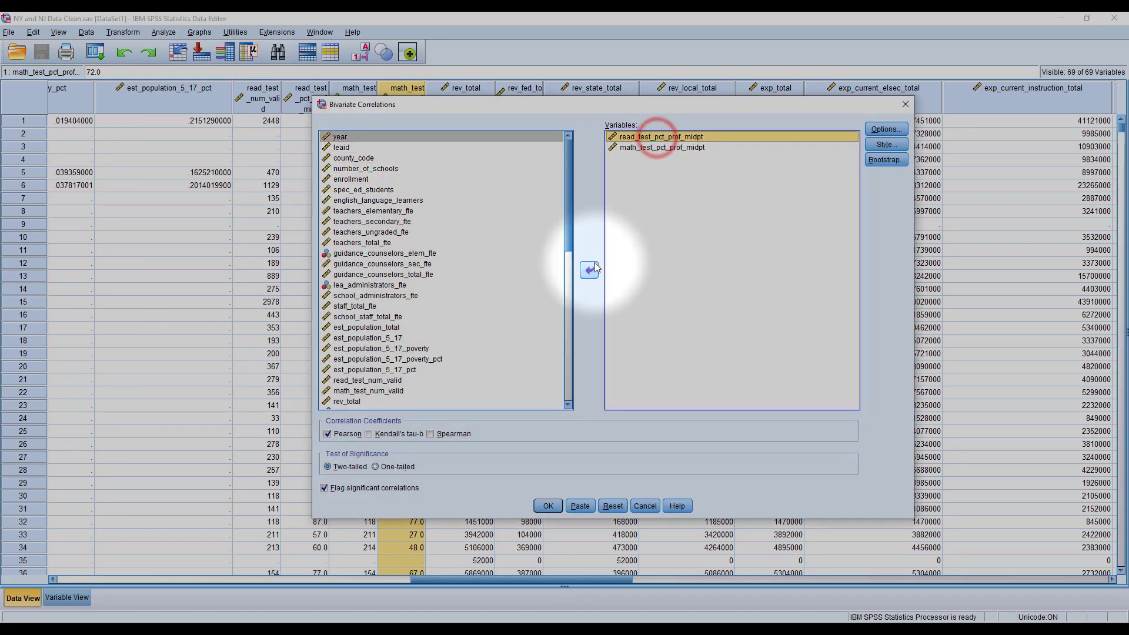
left_click(595, 269)
left_click(669, 139)
left_click(595, 270)
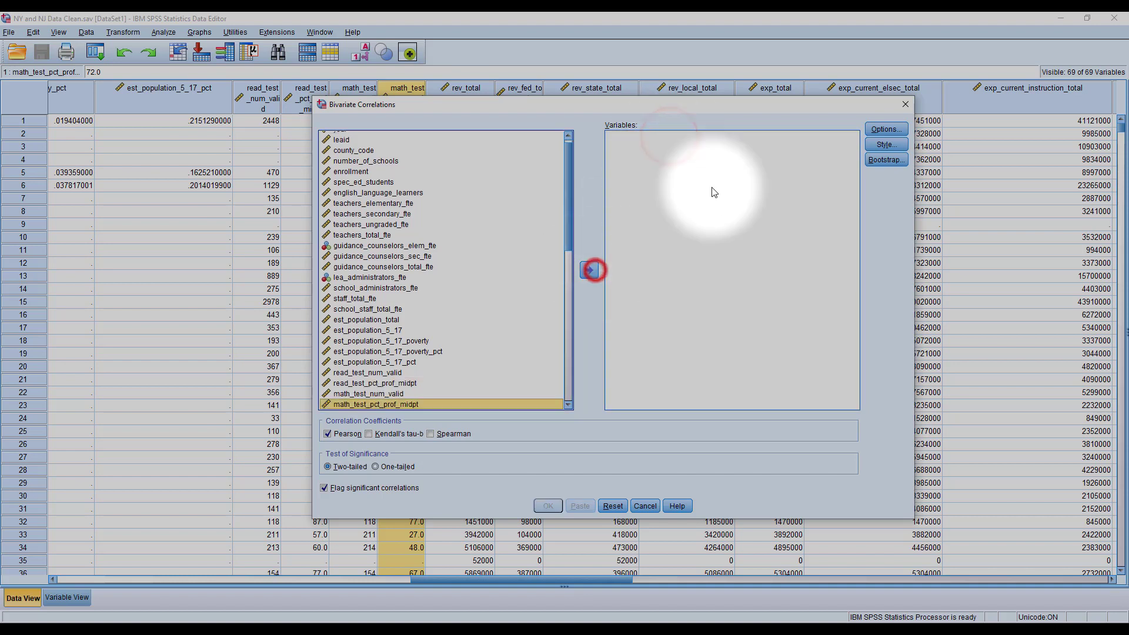
Step: Add read_test_pct_prof_midpt and math_test_pct_prof_midpt as the variables to correlate
mouse_move(568, 185)
left_mouse_down()
mouse_move(568, 158)
mouse_move(571, 228)
mouse_move(568, 200)
left_mouse_up()
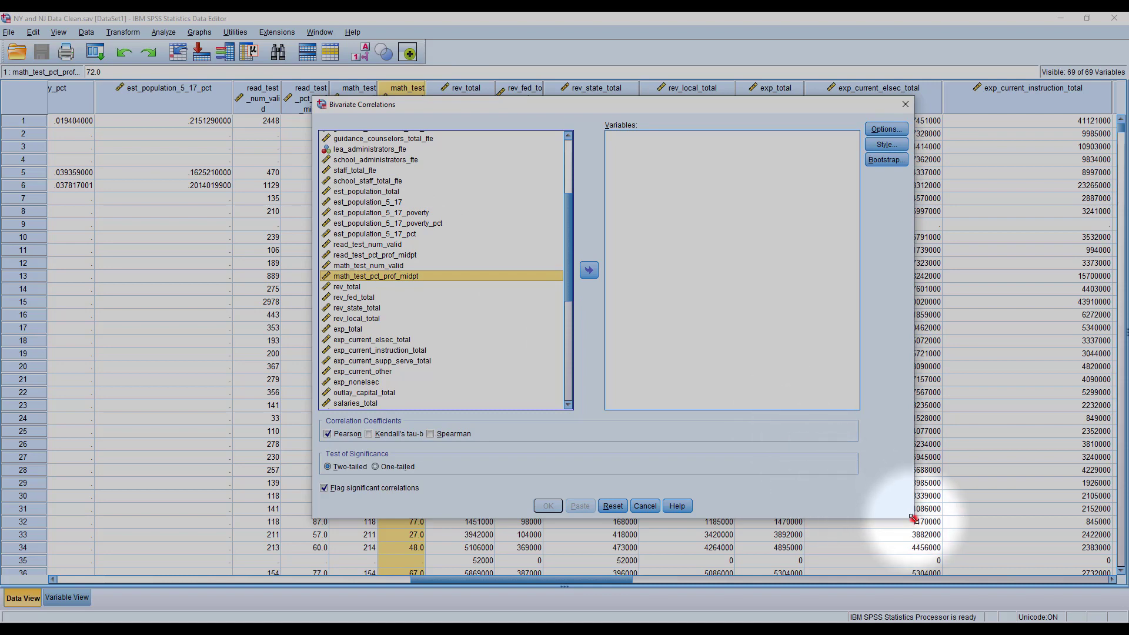
left_click_drag(912, 517, 906, 550)
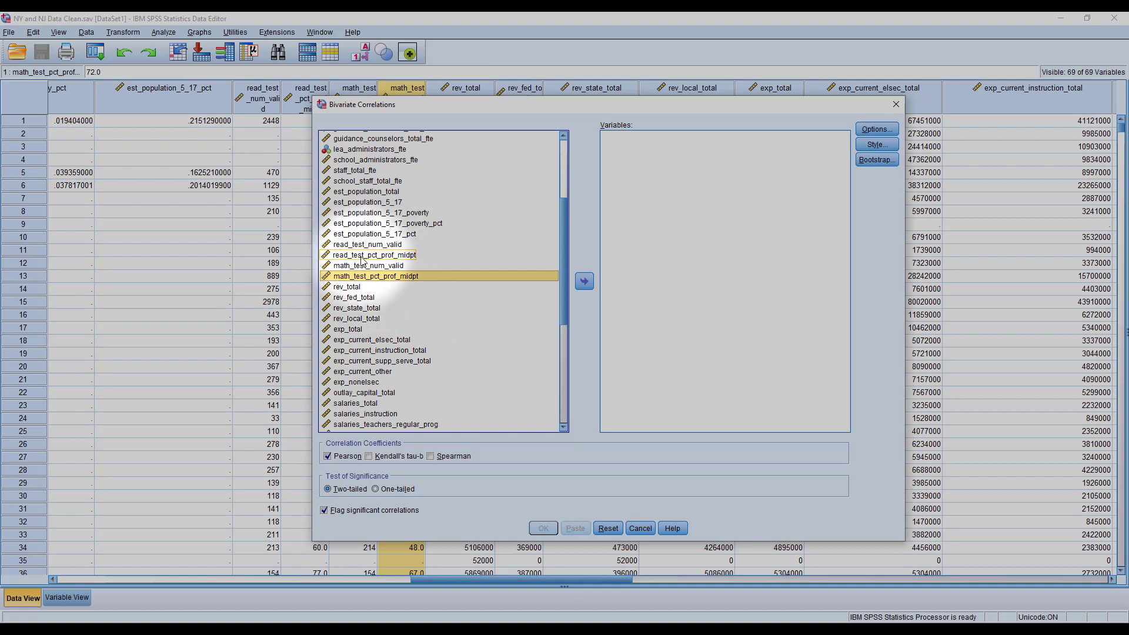
left_click(361, 255)
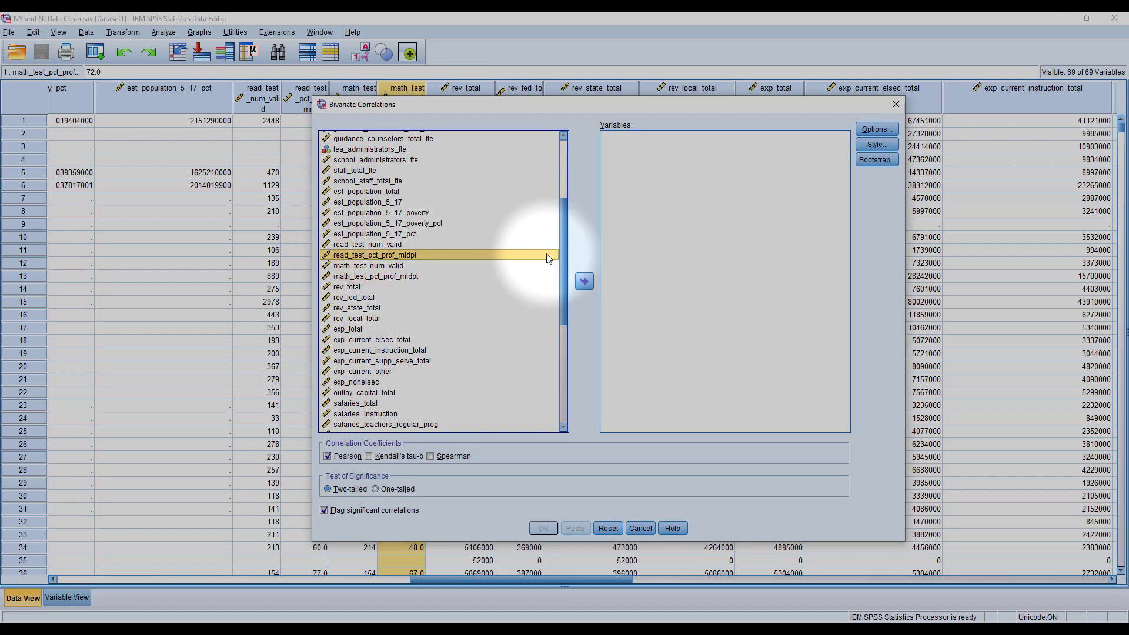
left_click(584, 282)
left_click(376, 265)
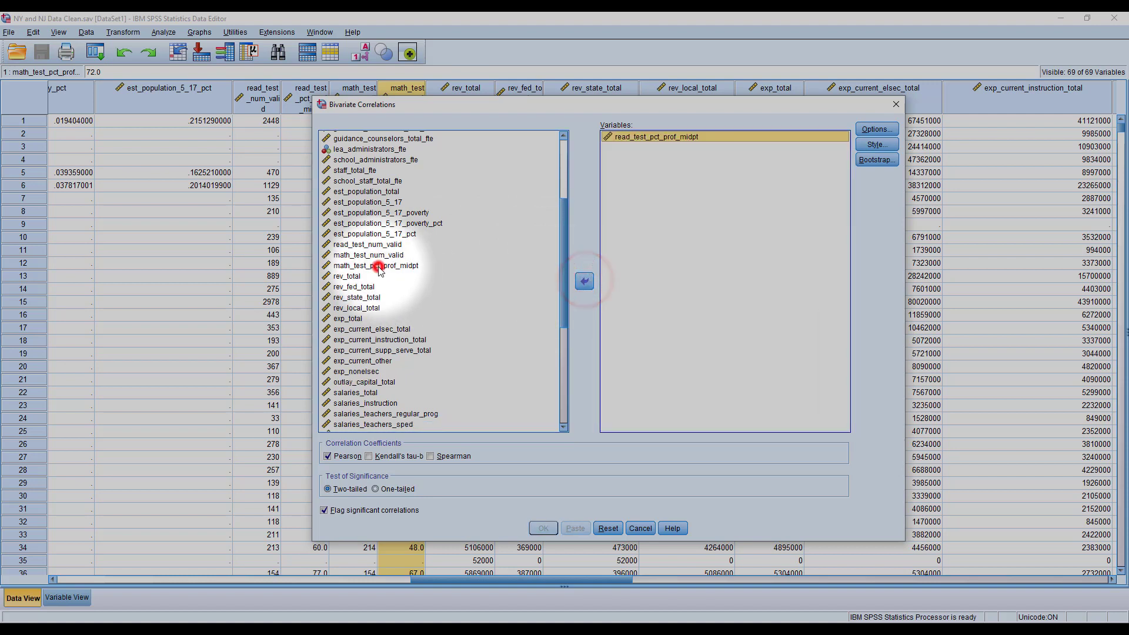
left_click(584, 281)
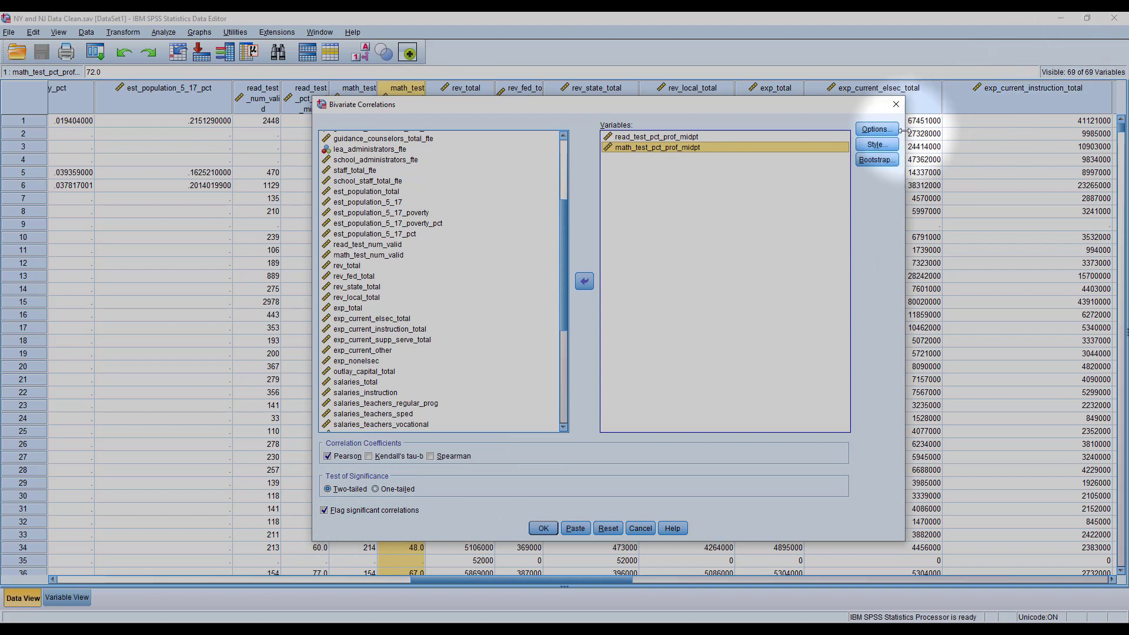
Step: Run the two-tailed Pearson correlation with means and standard deviations included and missing cases excluded pairwise
left_click(877, 129)
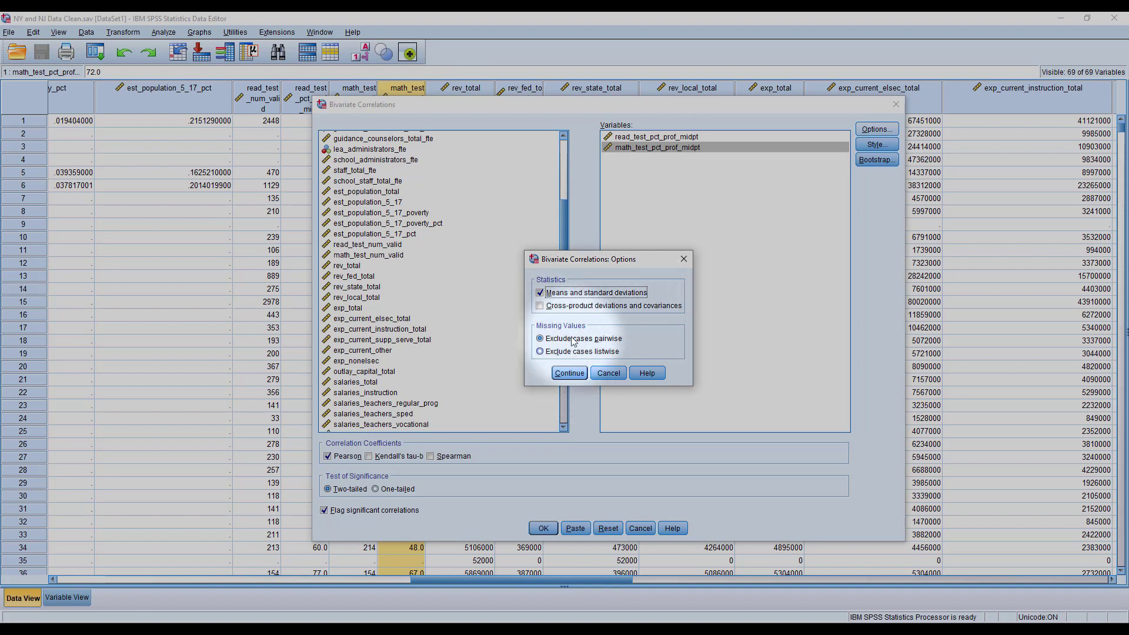
left_click(569, 372)
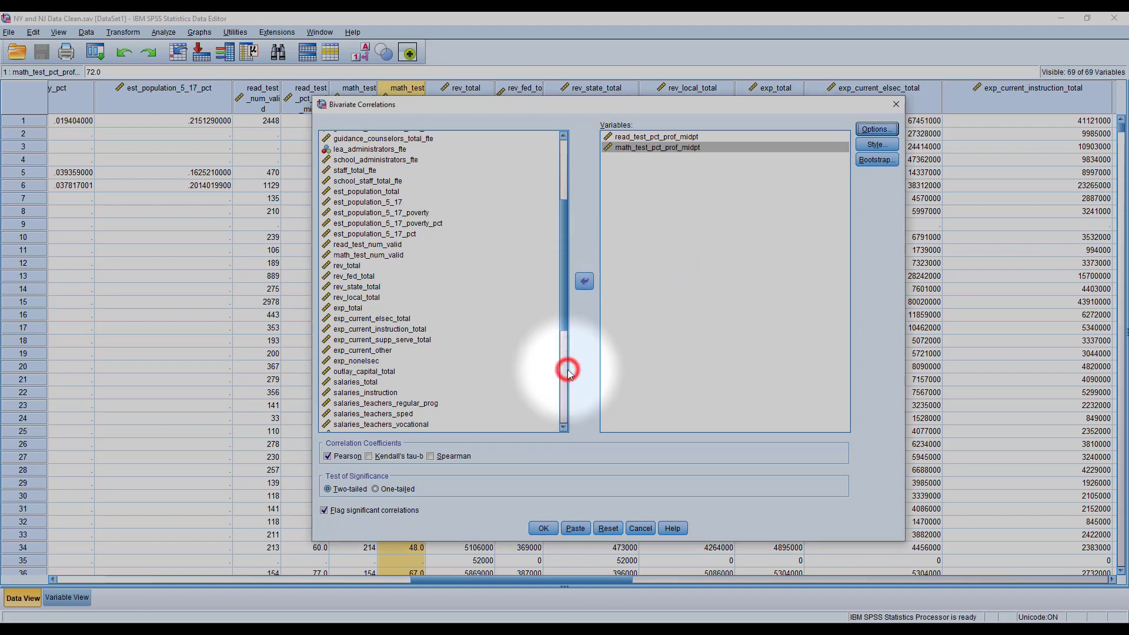
left_click(542, 528)
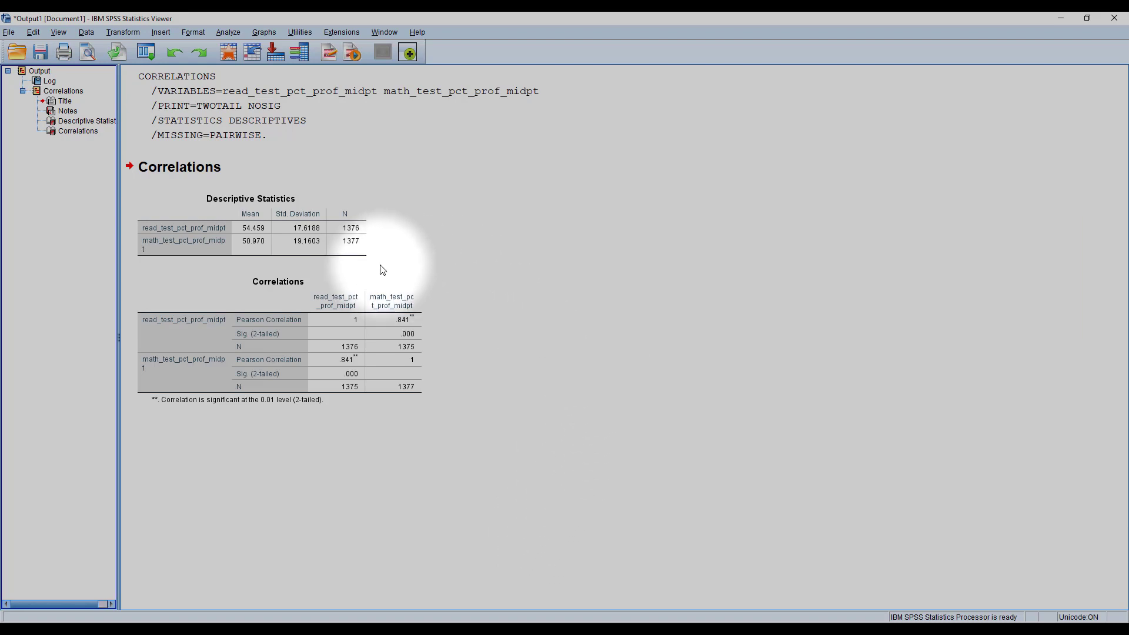
Step: Examine the means, standard deviations and sample sizes, and the Pearson coefficient and significance for the reading and math variables
left_click(406, 376)
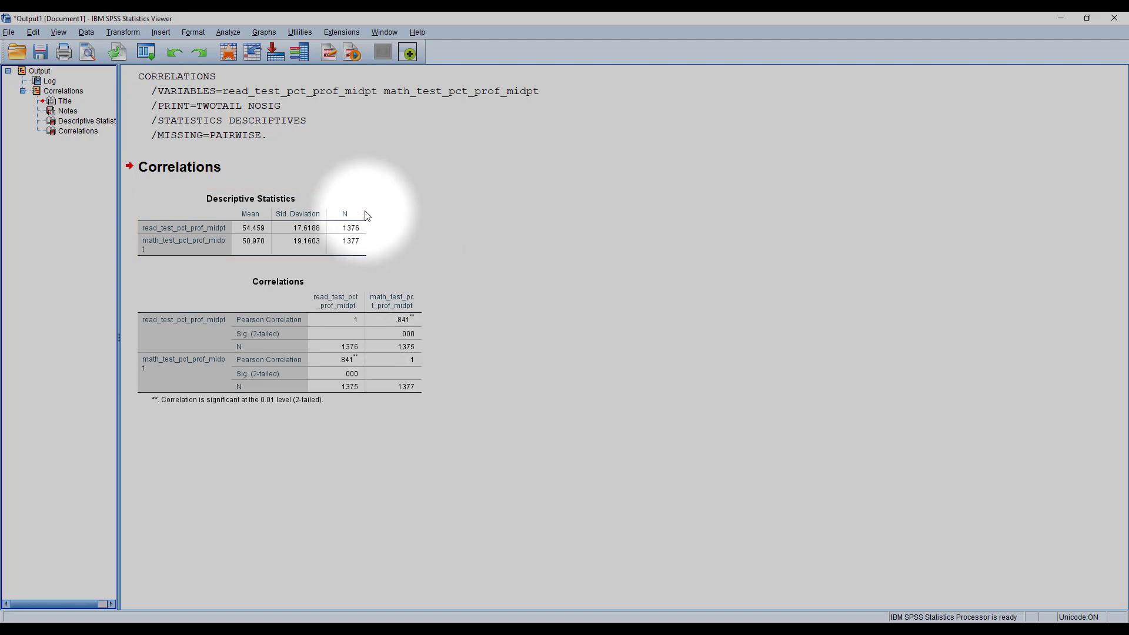
left_click(322, 226)
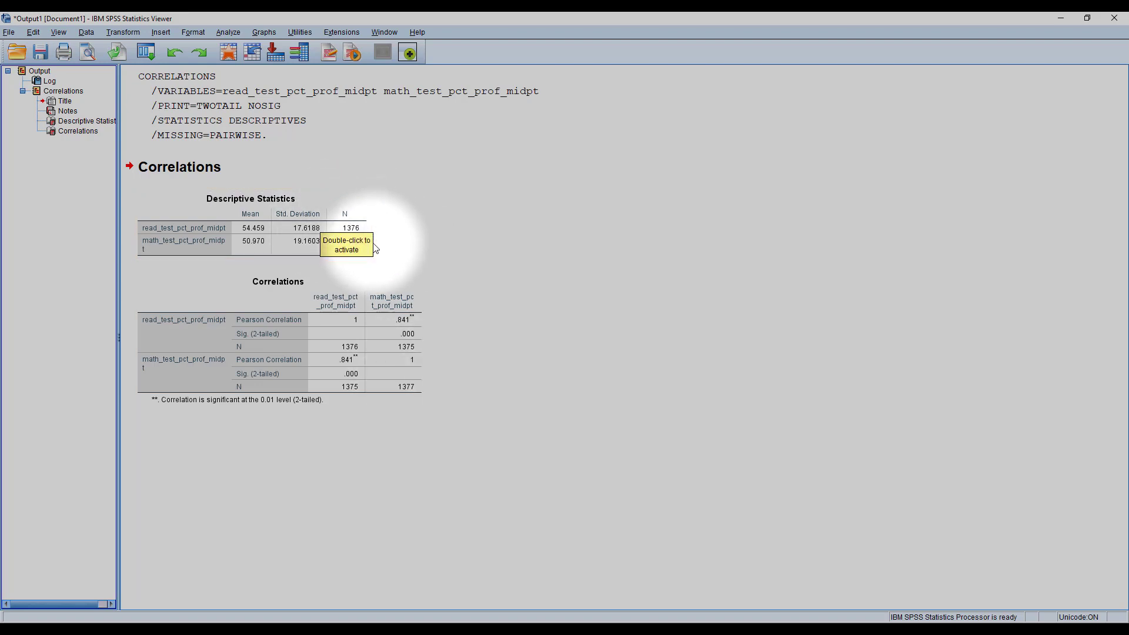
left_click(383, 316)
left_click(446, 252)
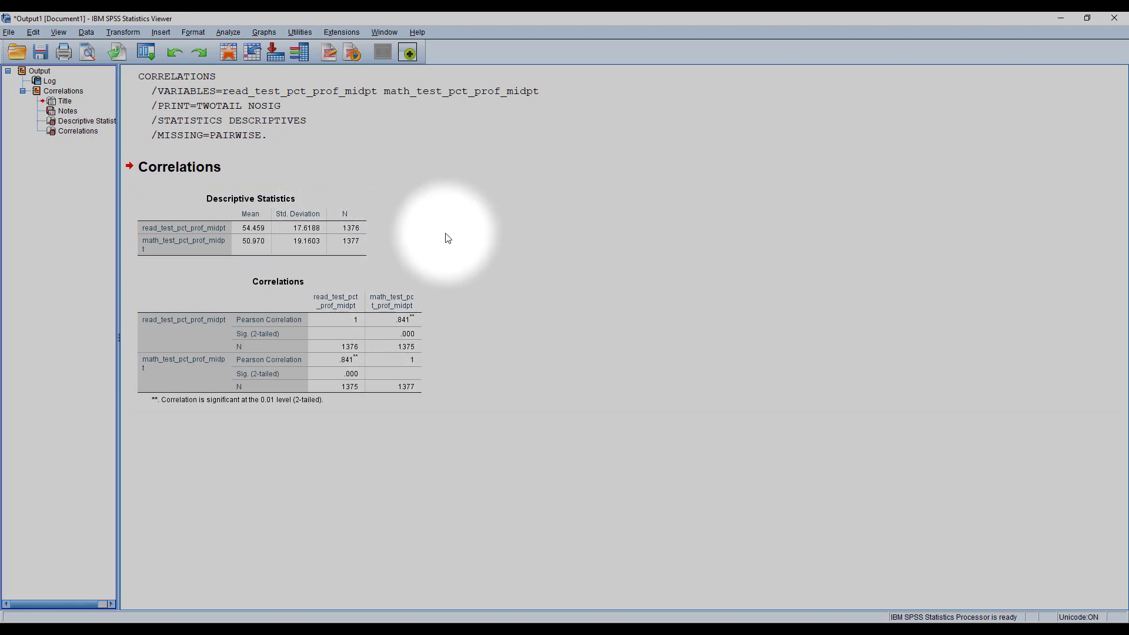
left_click(315, 235)
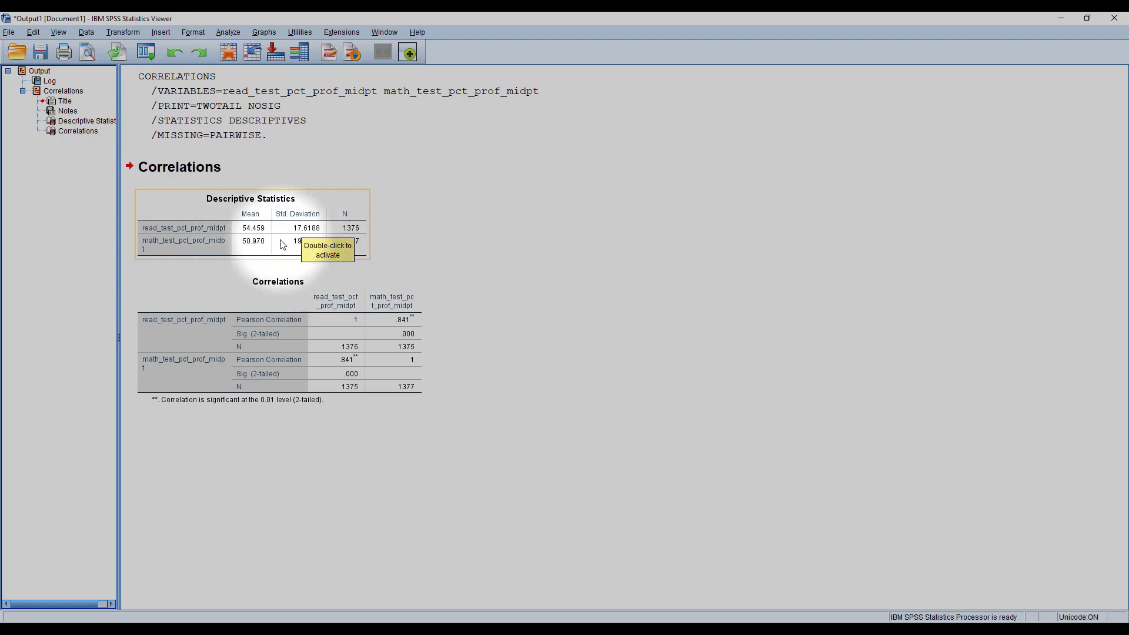
left_click(405, 266)
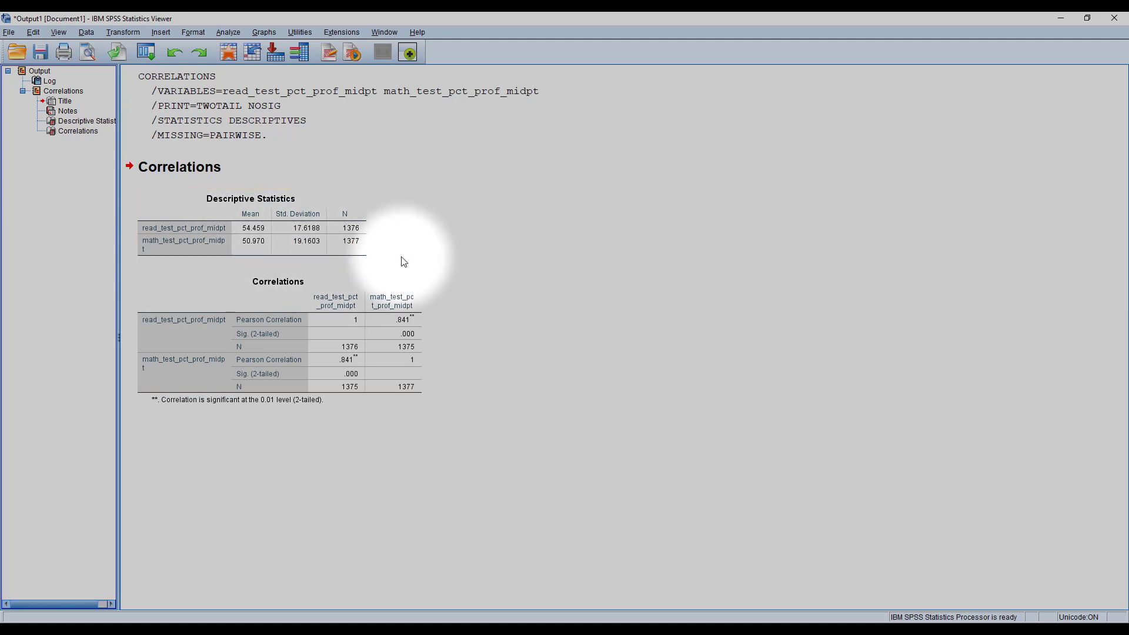
left_click(396, 331)
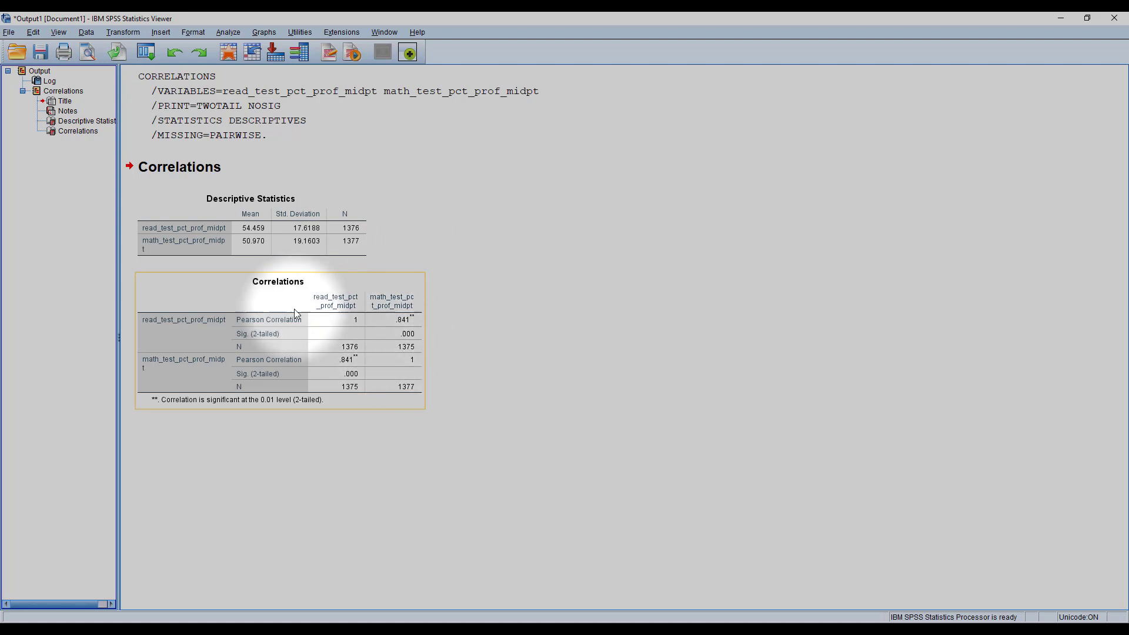
left_click(188, 229)
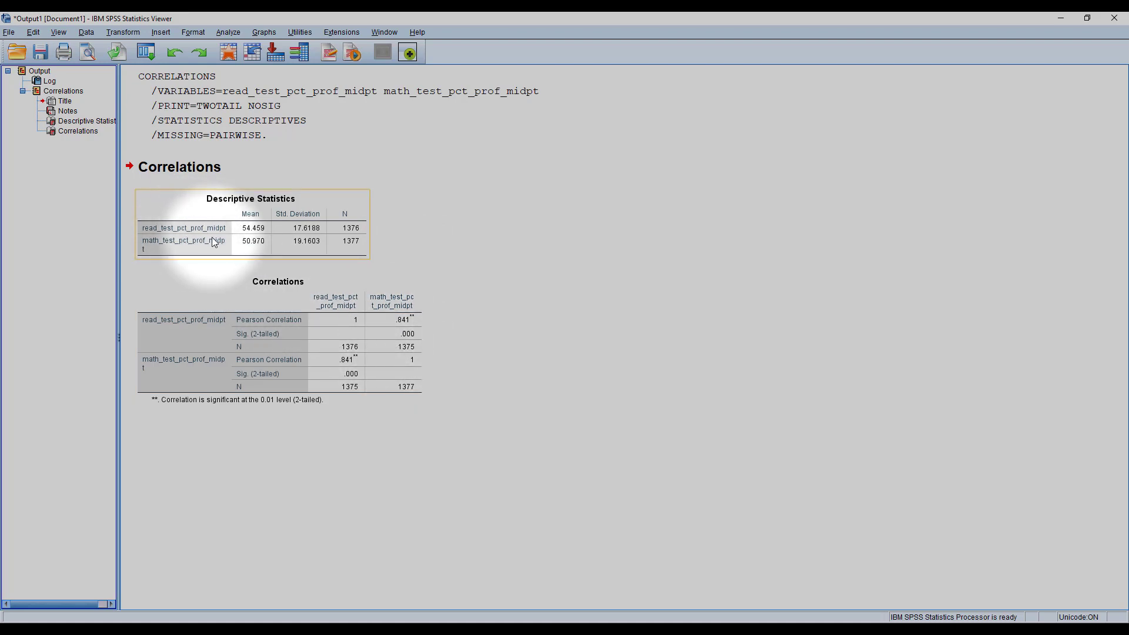
left_click(509, 282)
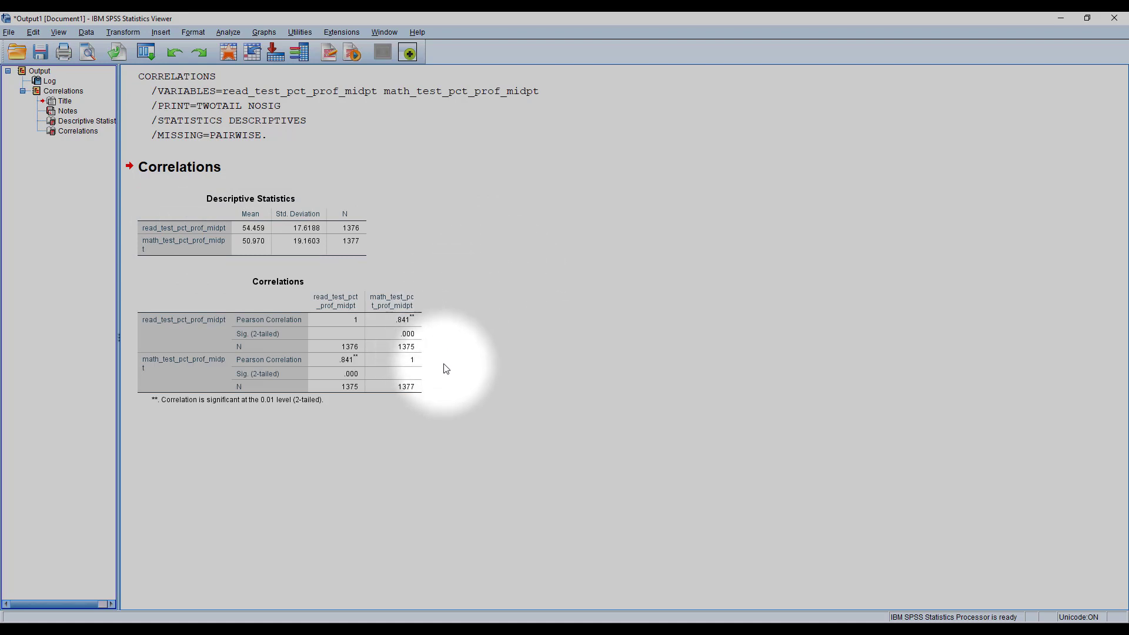
left_click(315, 345)
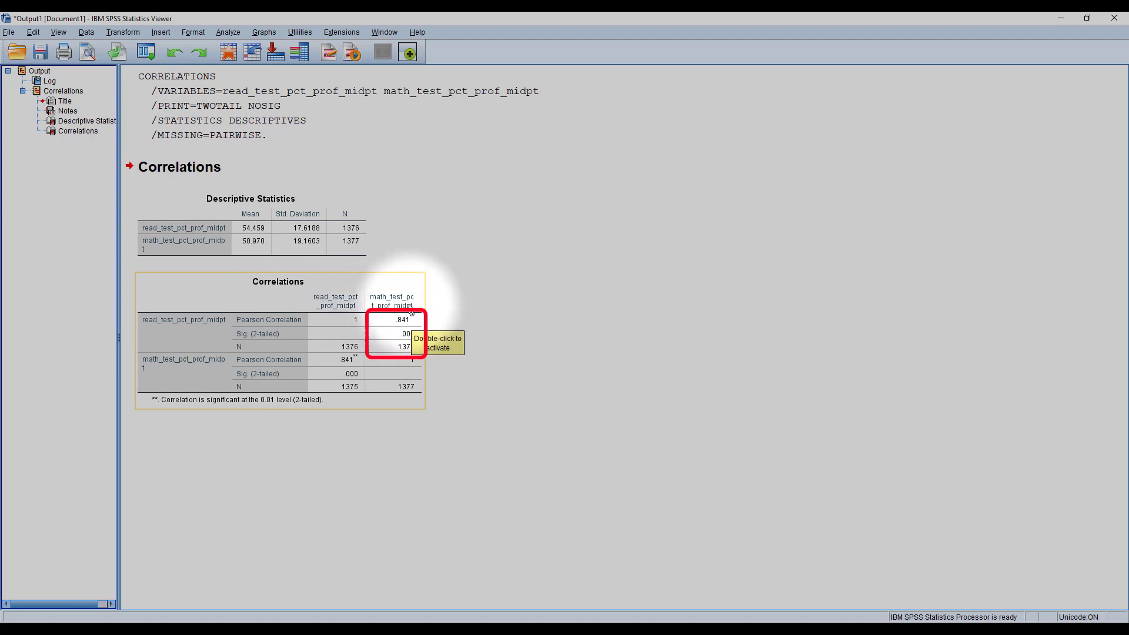
left_click(430, 330)
left_click(416, 345)
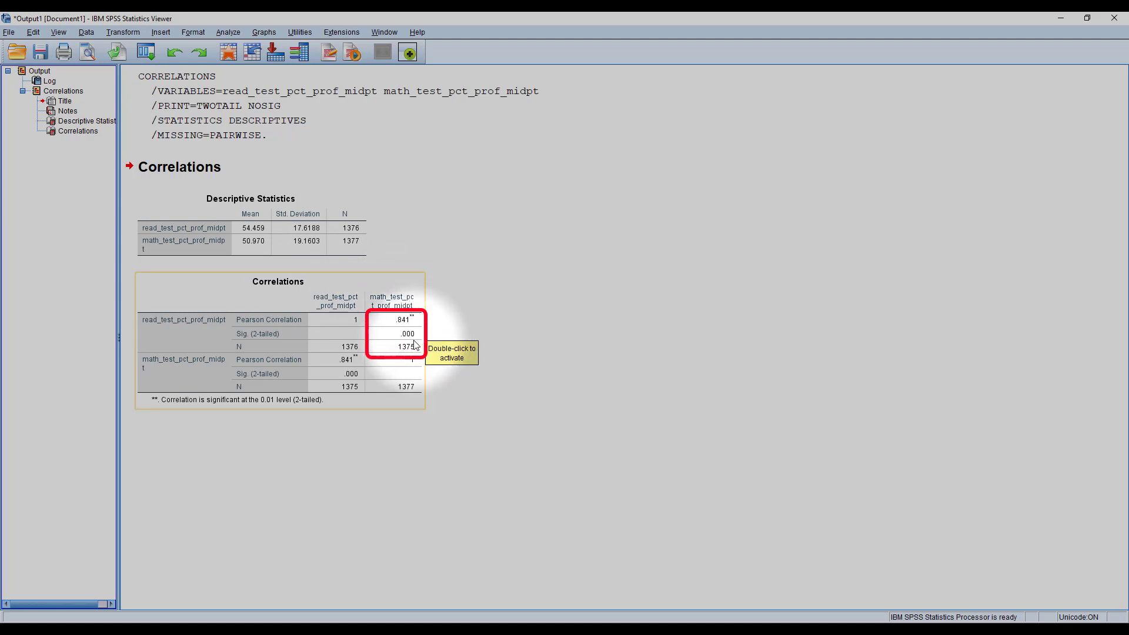